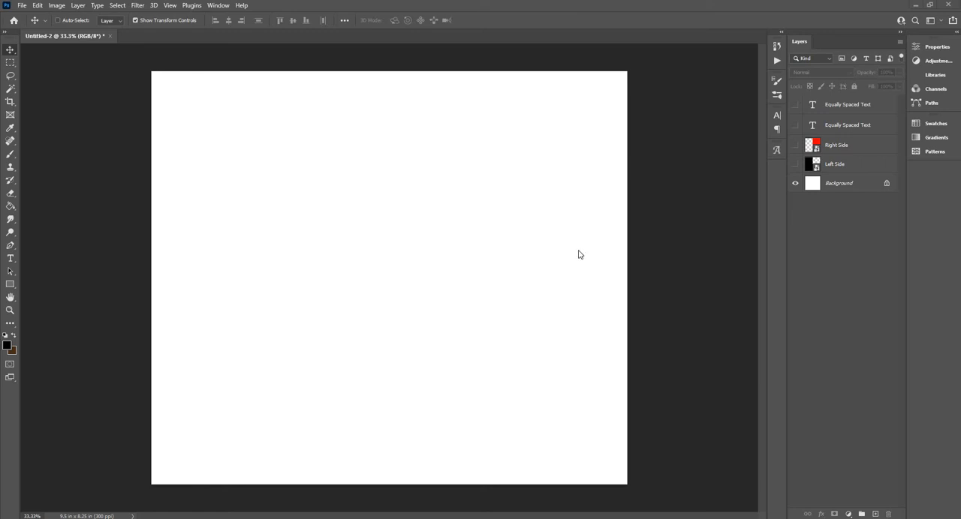
# - Make the Left Side, Right Side and topmost Equally Spaced Text layers visible
pyautogui.click(795, 165)
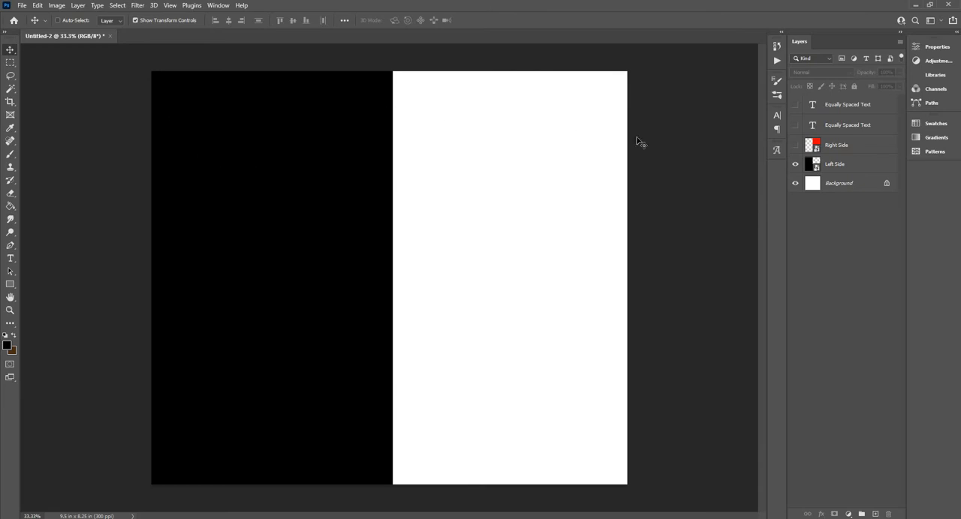
pyautogui.click(796, 146)
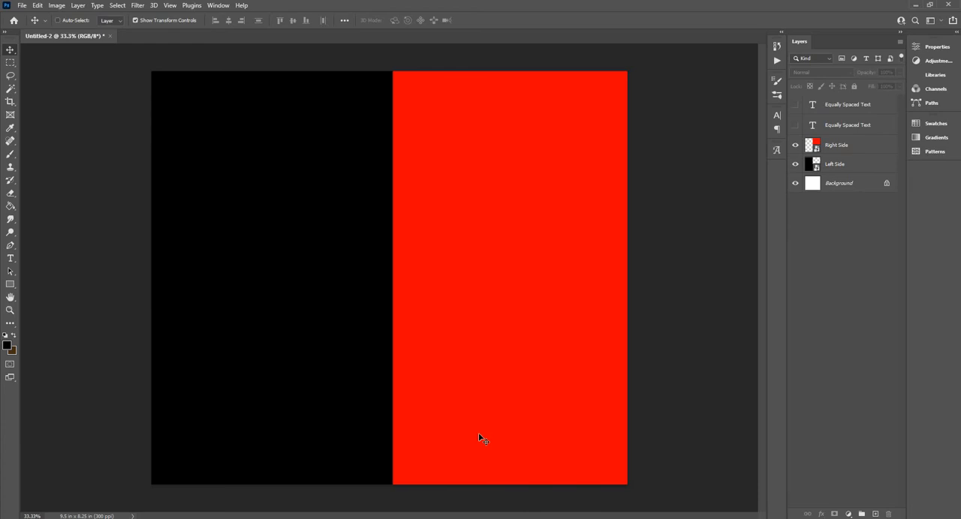
pyautogui.click(796, 106)
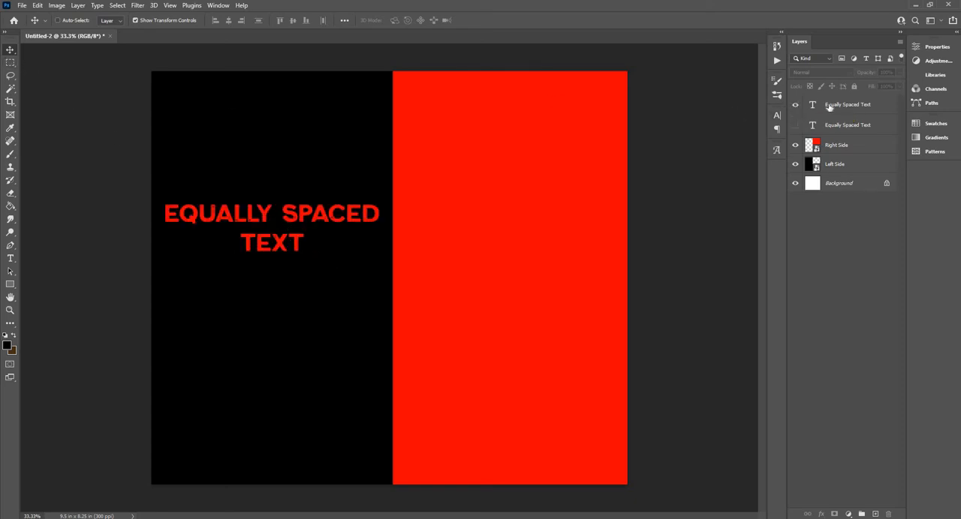
# - Scale the red text to about 66% width and 320% height, and reposition it in the upper middle of the black half
pyautogui.keyDown('ctrl'); pyautogui.click(336, 214); pyautogui.keyUp('ctrl')
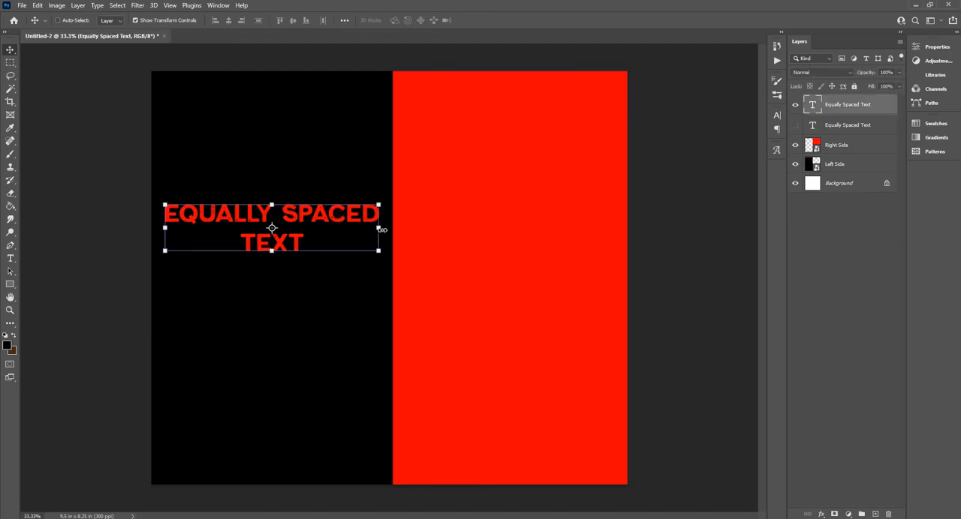
pyautogui.moveTo(373, 231); pyautogui.dragTo(263, 292)
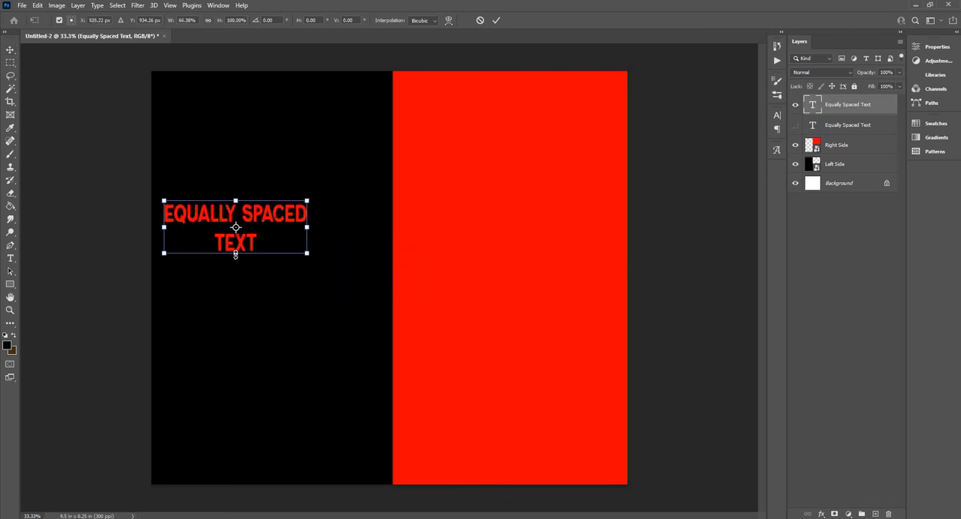
pyautogui.moveTo(251, 331); pyautogui.dragTo(263, 367)
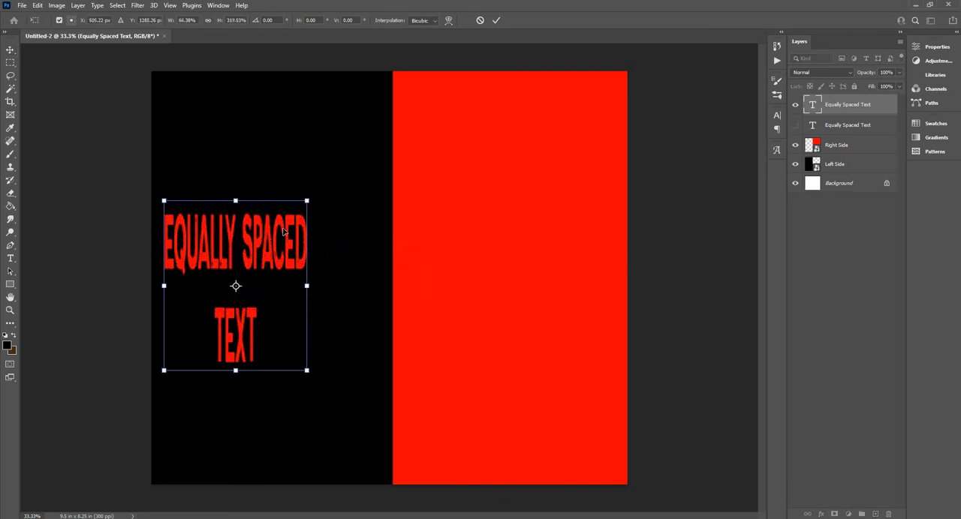
pyautogui.moveTo(287, 228); pyautogui.dragTo(307, 194)
pyautogui.press('Return')
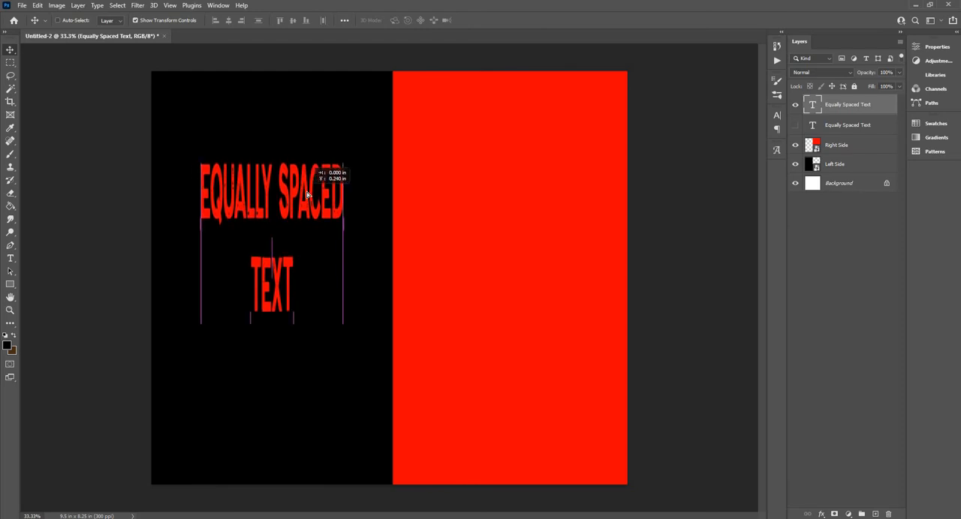
pyautogui.moveTo(307, 199); pyautogui.dragTo(288, 194)
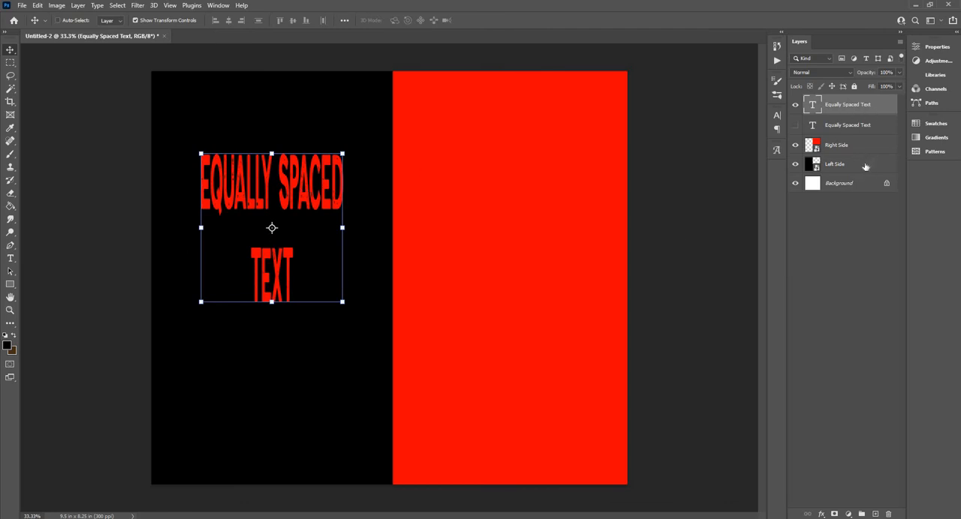
# - Move the red text off-center, down and toward the outer edge of the black half
pyautogui.press('ctrl')
pyautogui.keyDown('ctrl'); pyautogui.click(861, 166); pyautogui.keyUp('ctrl')
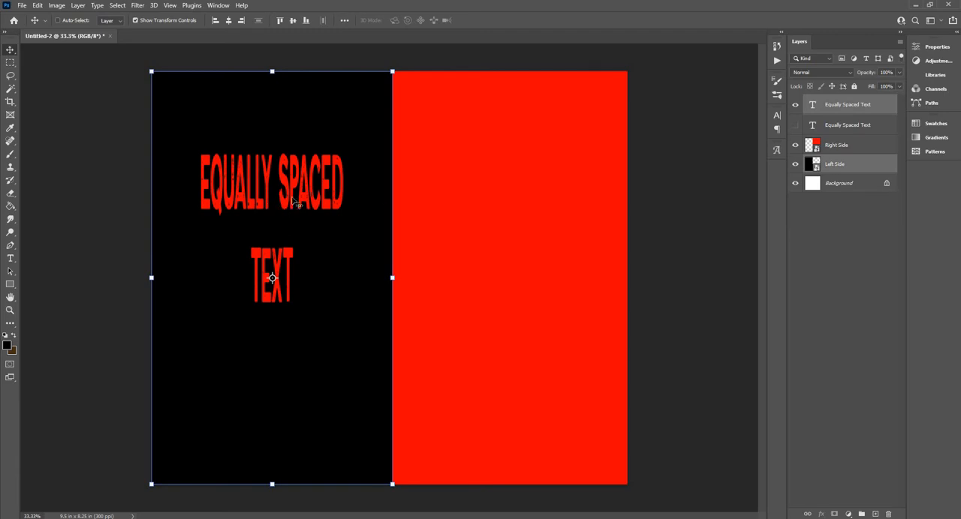
pyautogui.click(858, 105)
pyautogui.moveTo(303, 187); pyautogui.dragTo(271, 247)
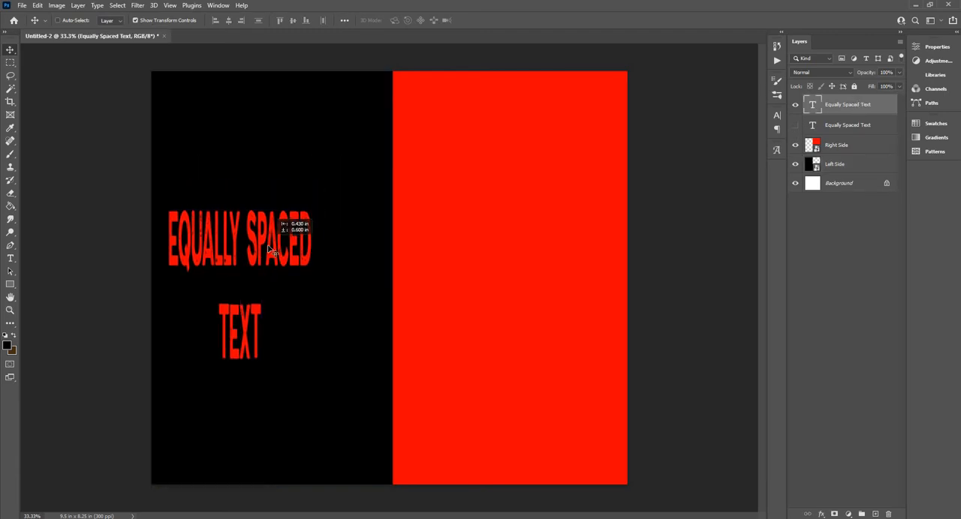
# - Center the red text horizontally and vertically on the Left Side layer
pyautogui.keyDown('shift'); pyautogui.click(865, 165); pyautogui.keyUp('shift')
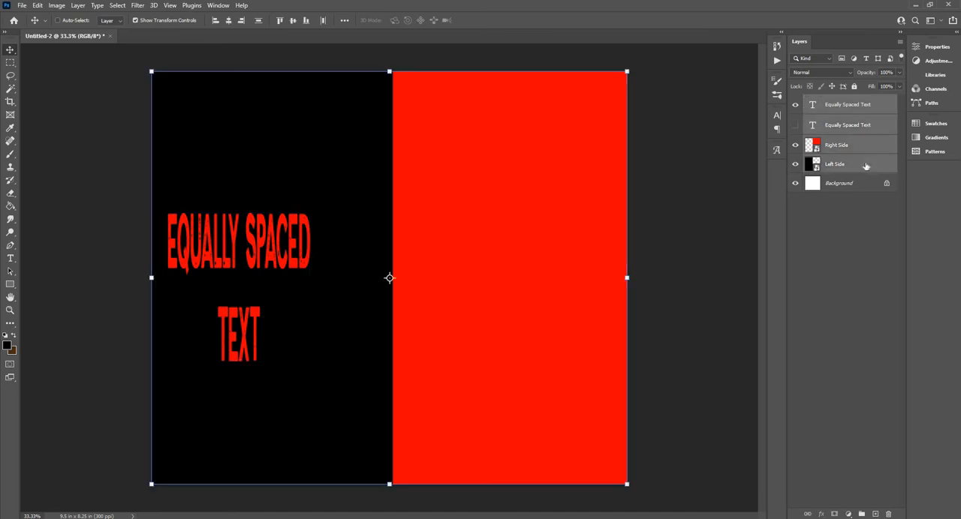
pyautogui.keyDown('ctrl'); pyautogui.click(865, 166); pyautogui.keyUp('ctrl')
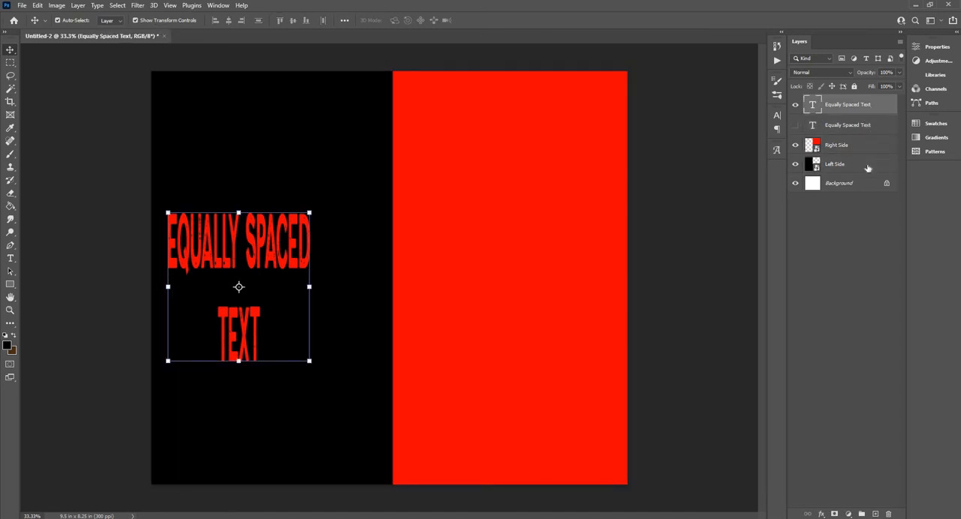
pyautogui.keyDown('ctrl'); pyautogui.click(867, 167); pyautogui.keyUp('ctrl')
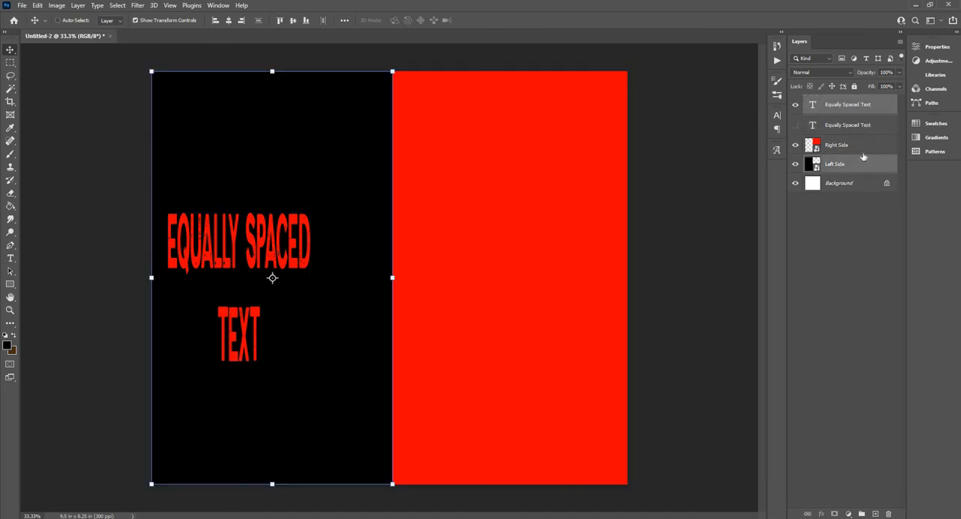
pyautogui.click(229, 20)
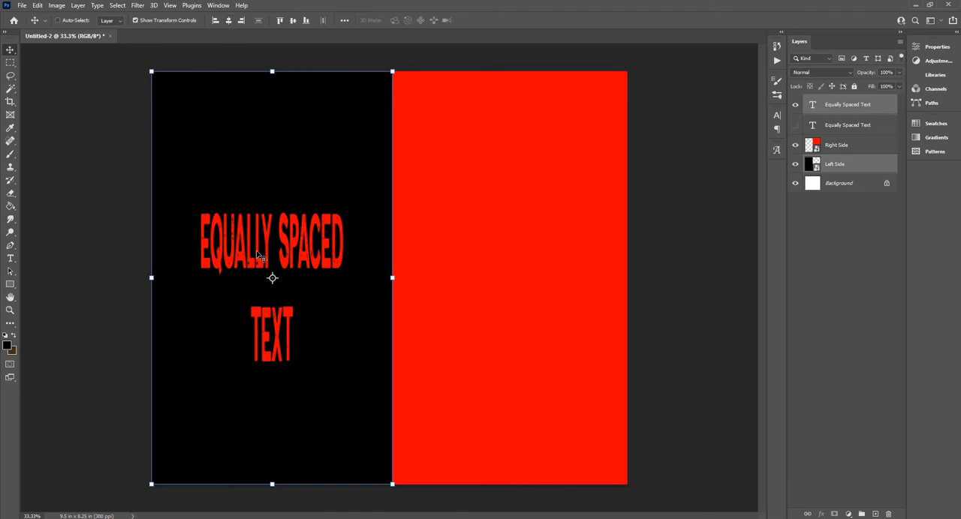
pyautogui.click(294, 21)
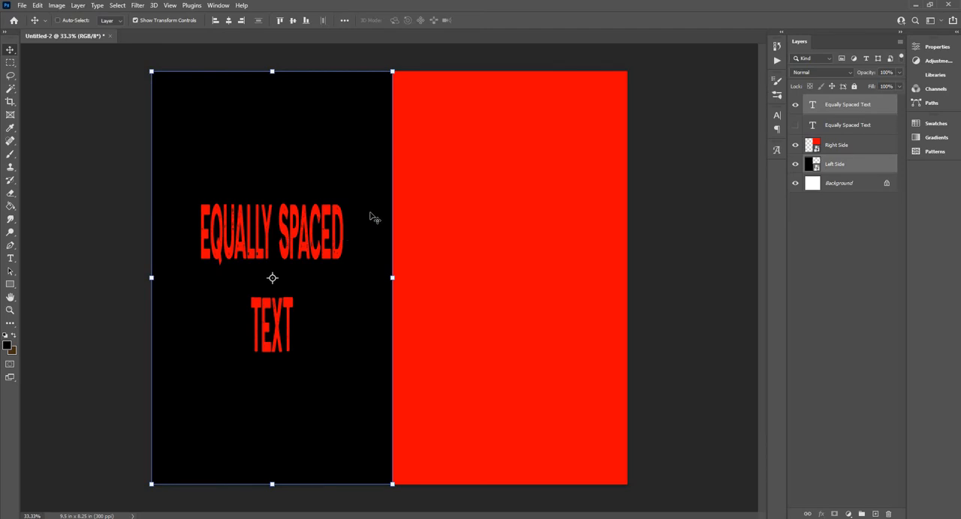
# - Show the hidden second Equally Spaced Text layer with the black text and delete it
pyautogui.click(875, 113)
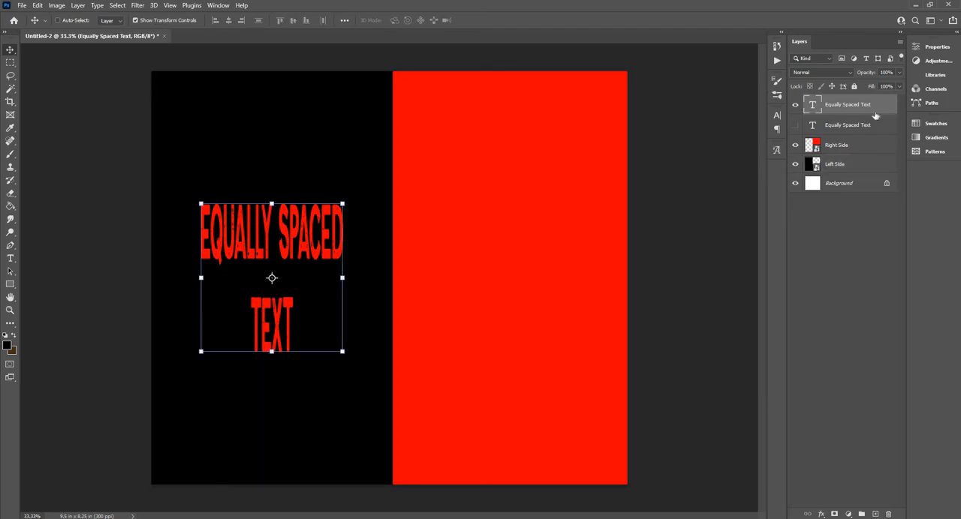
pyautogui.click(795, 128)
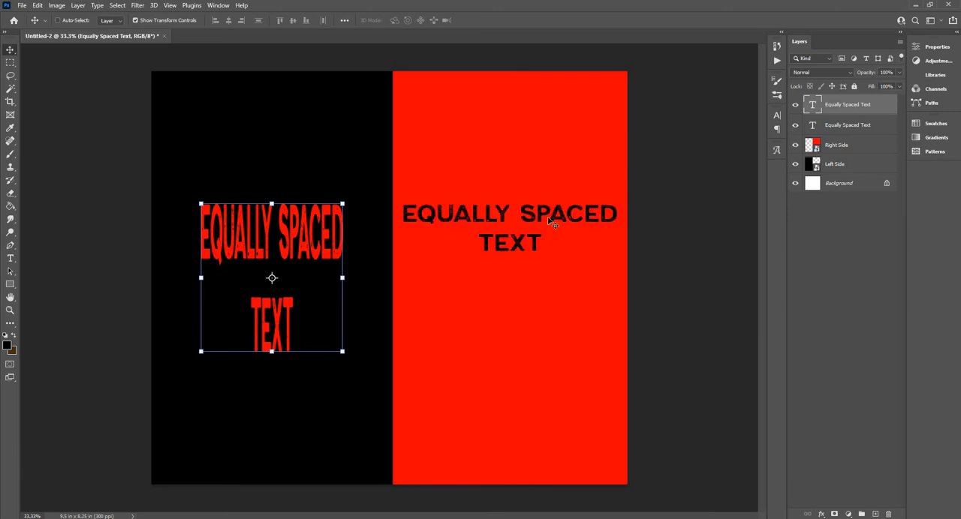
pyautogui.click(828, 128)
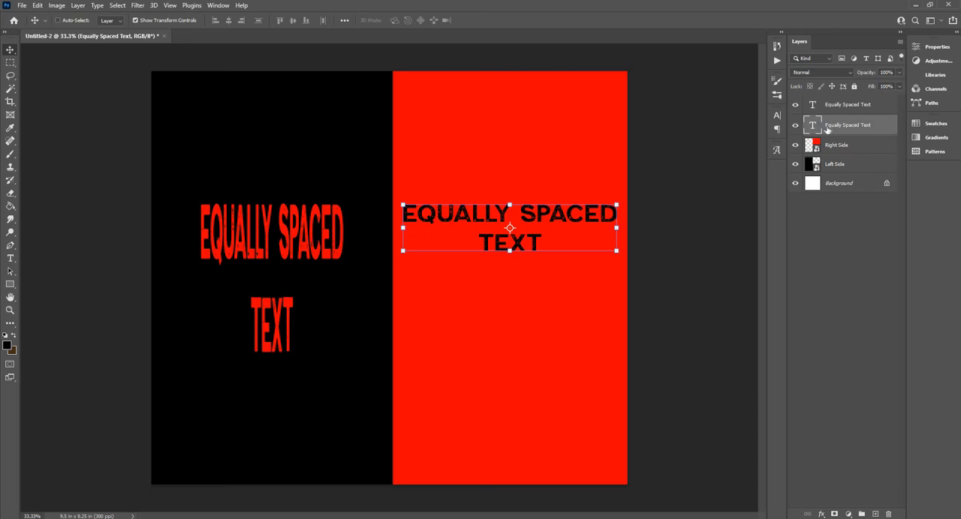
pyautogui.press('Delete')
# - Duplicate the red Equally Spaced Text layer within the same document and shift the copy slightly sideways
pyautogui.click(877, 107)
pyautogui.rightClick(878, 107)
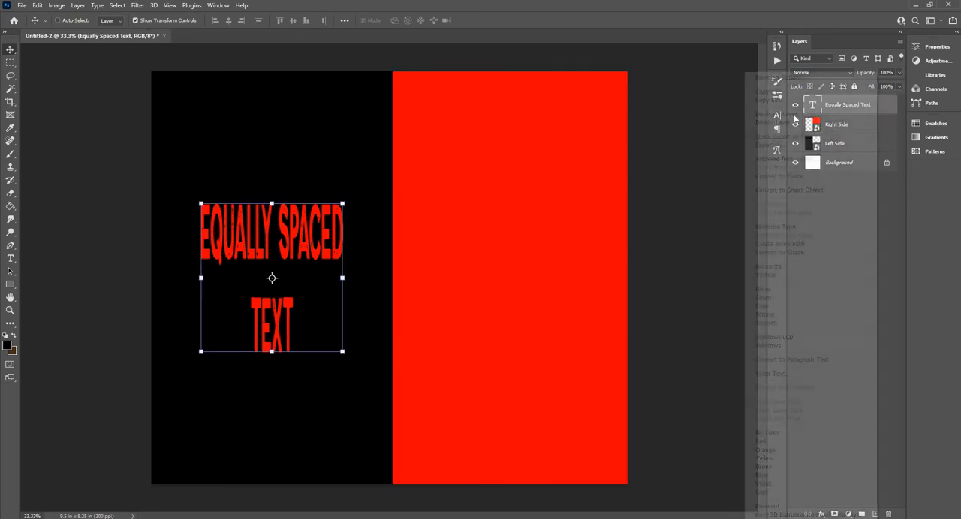
pyautogui.click(795, 114)
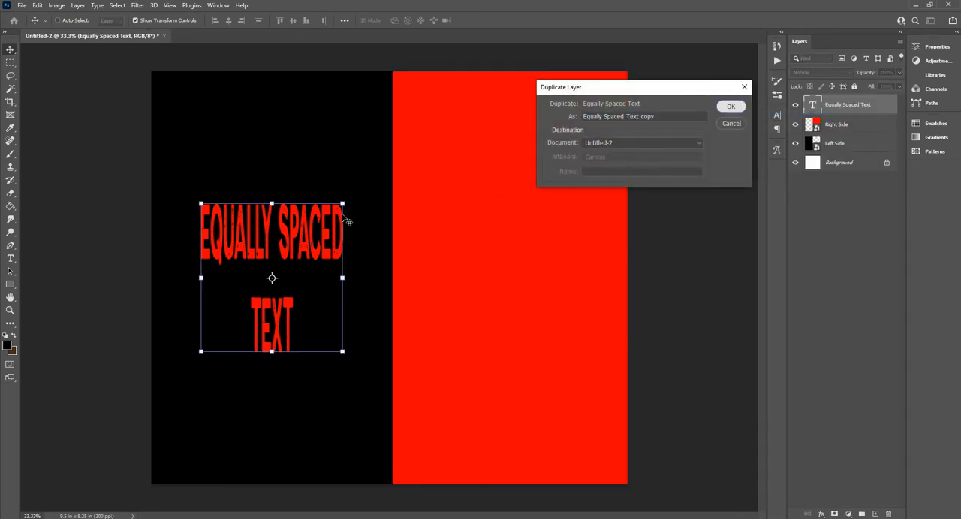
pyautogui.press('Return')
pyautogui.moveTo(296, 236); pyautogui.dragTo(271, 239)
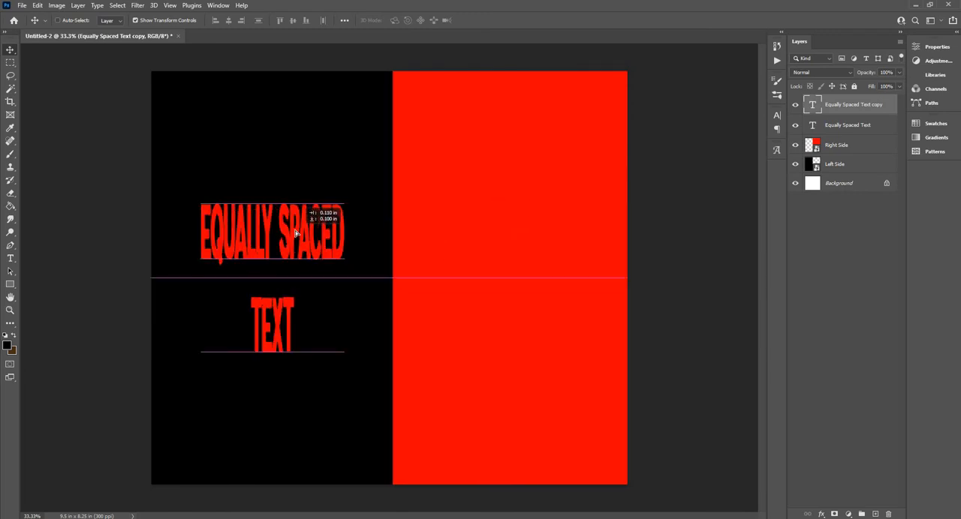
# - Recolor the duplicated text to black, 000000, and return to the Move tool
pyautogui.doubleClick(811, 107)
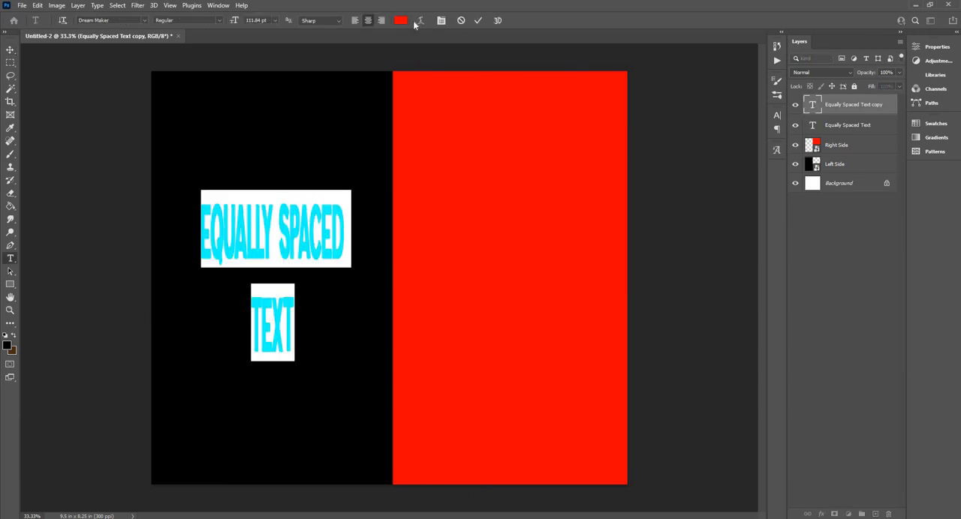
pyautogui.click(400, 20)
pyautogui.click(343, 113)
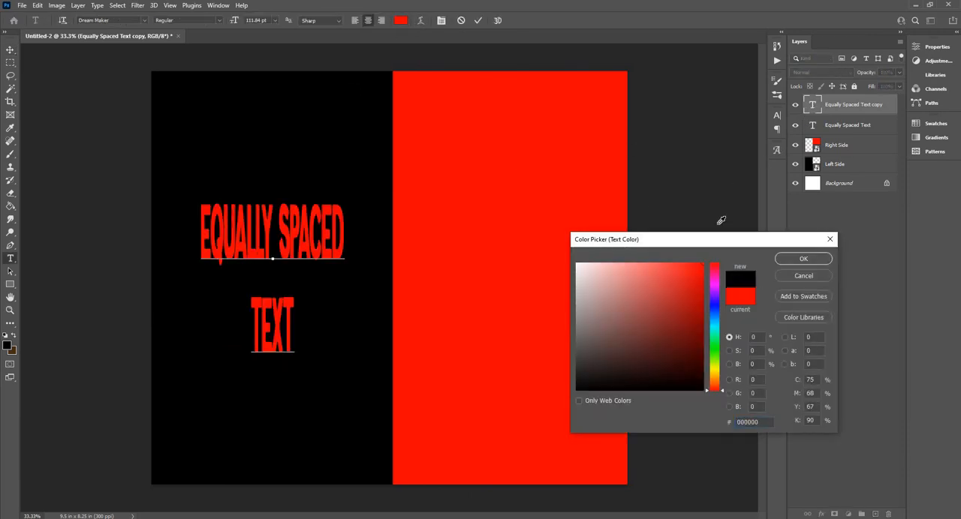
pyautogui.click(803, 260)
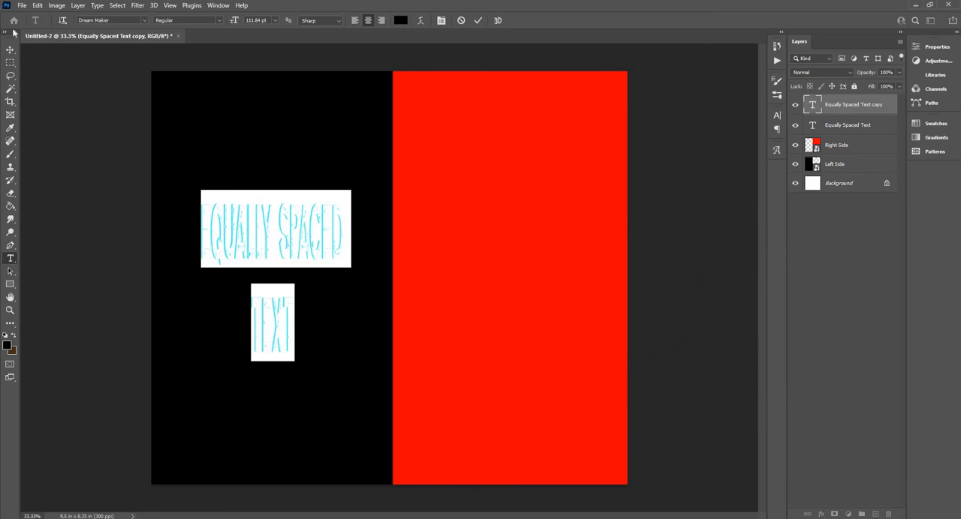
pyautogui.click(11, 50)
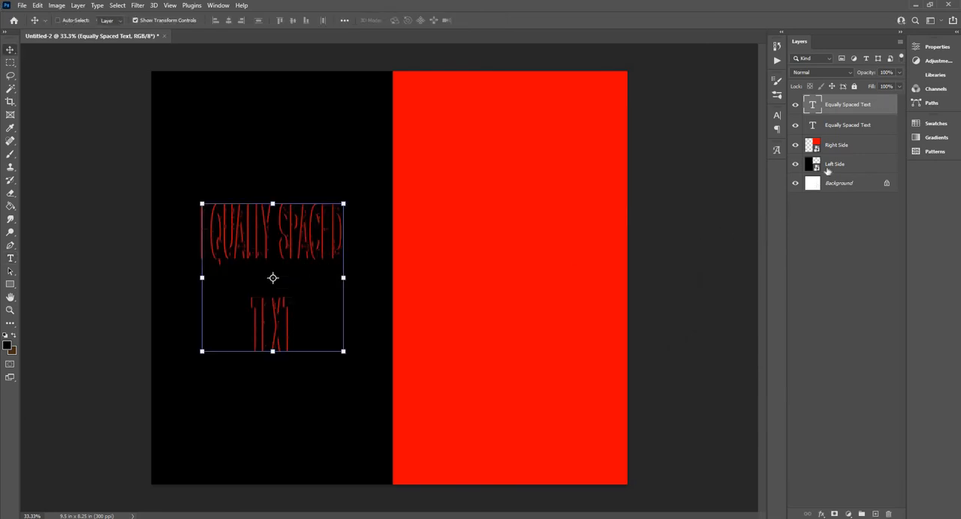
# - Move the black text copy off the red text and onto the red half of the canvas
pyautogui.click(861, 145)
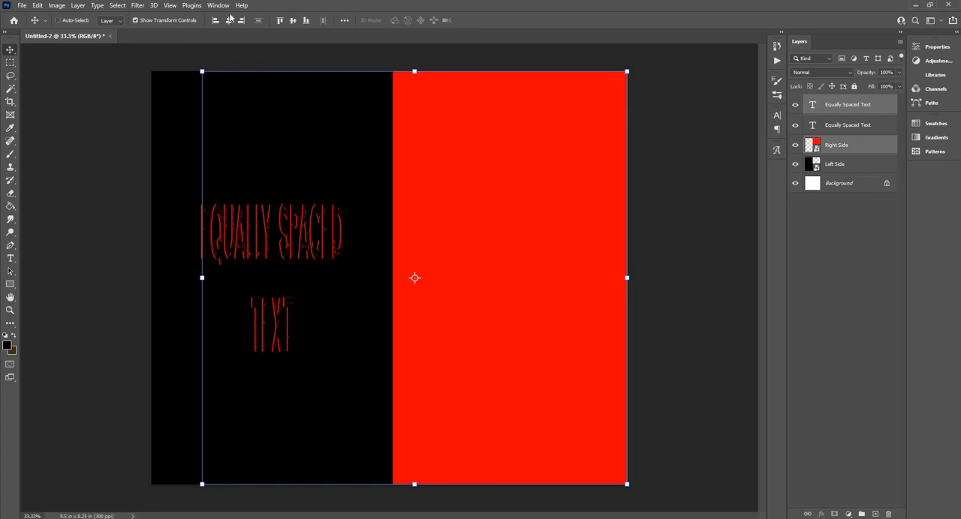
pyautogui.click(861, 220)
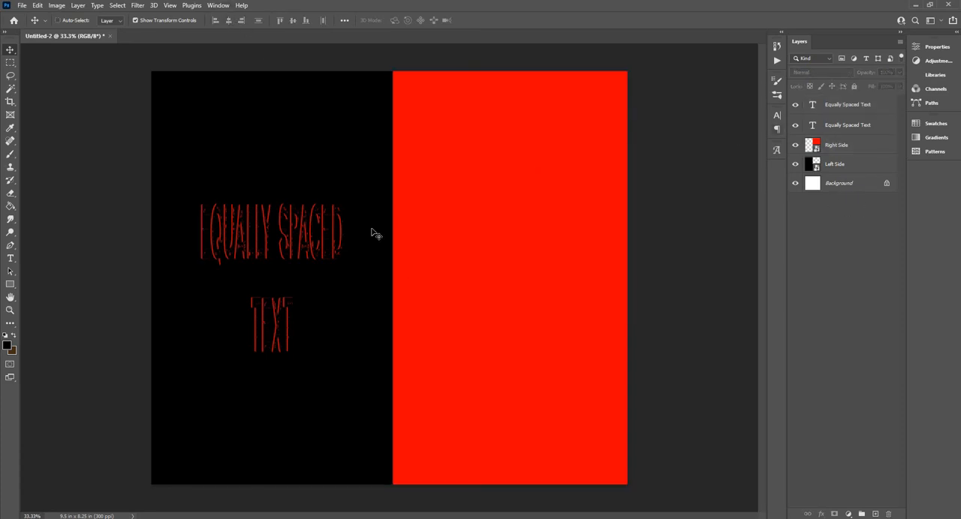
pyautogui.click(856, 125)
pyautogui.moveTo(308, 238); pyautogui.dragTo(289, 243)
pyautogui.click(871, 104)
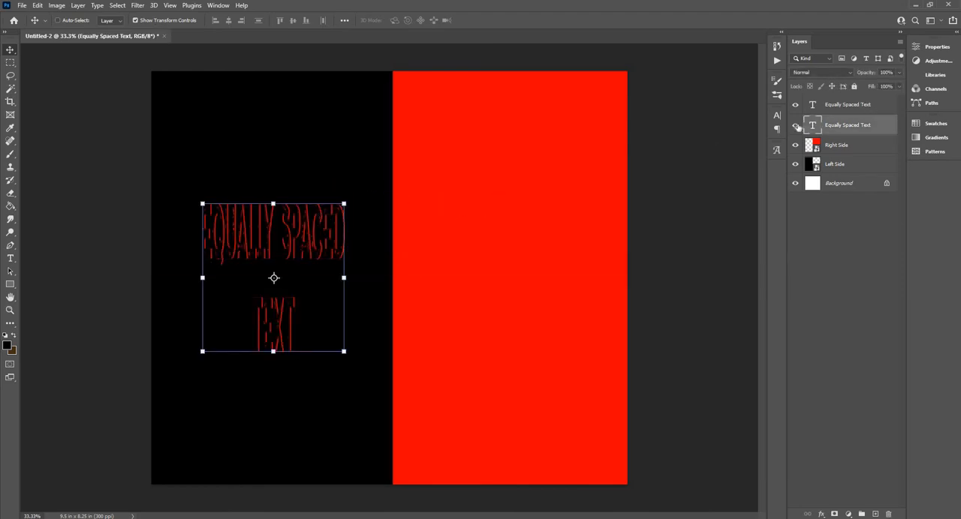
pyautogui.moveTo(525, 222); pyautogui.dragTo(766, 202)
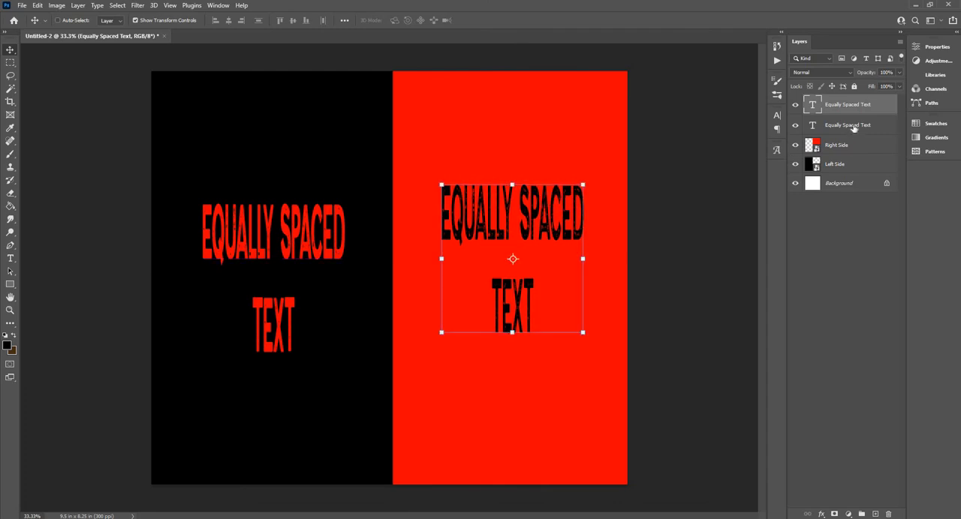
# - Center the black text horizontally and vertically on the Right Side layer
pyautogui.keyDown('ctrl'); pyautogui.click(860, 146); pyautogui.keyUp('ctrl')
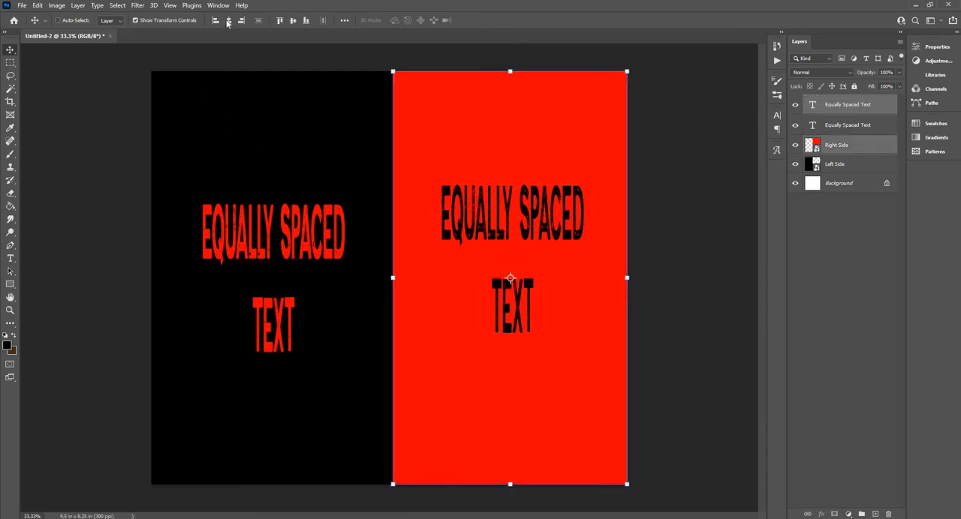
pyautogui.click(228, 21)
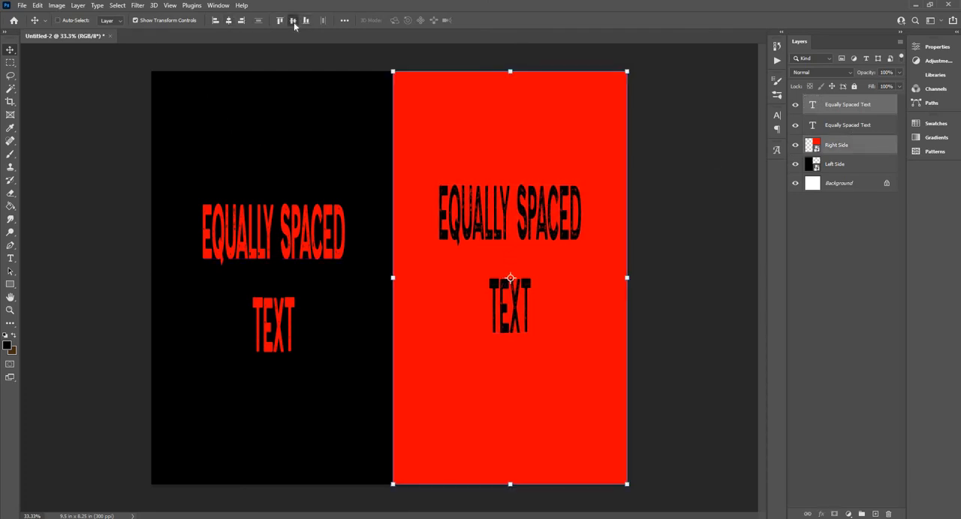
pyautogui.click(293, 21)
# - Realign the red text to the horizontal center of the Left Side layer and clear the layer selection
pyautogui.click(849, 125)
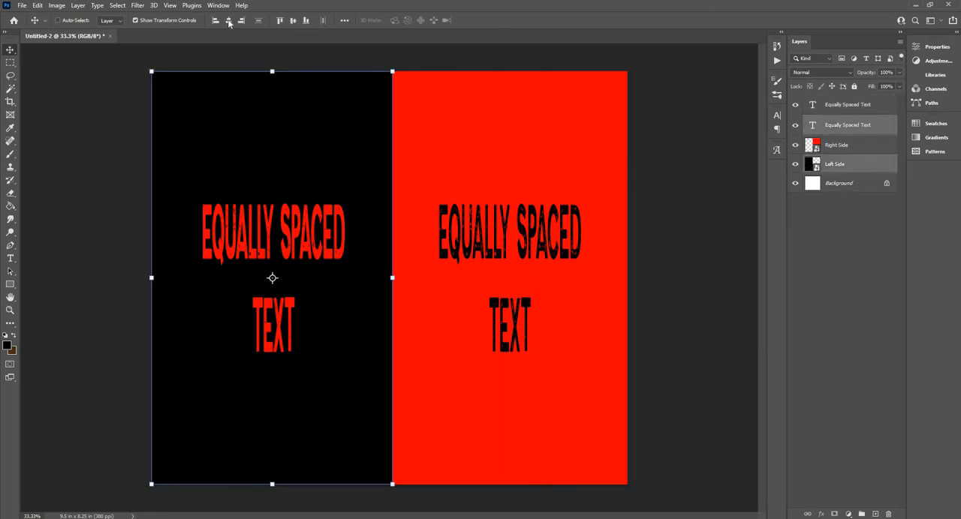
pyautogui.click(229, 21)
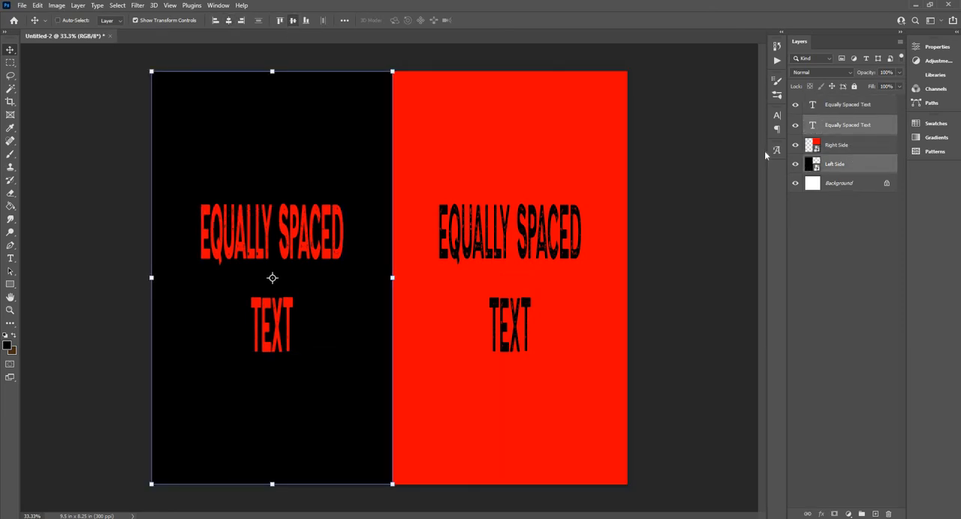
pyautogui.click(840, 216)
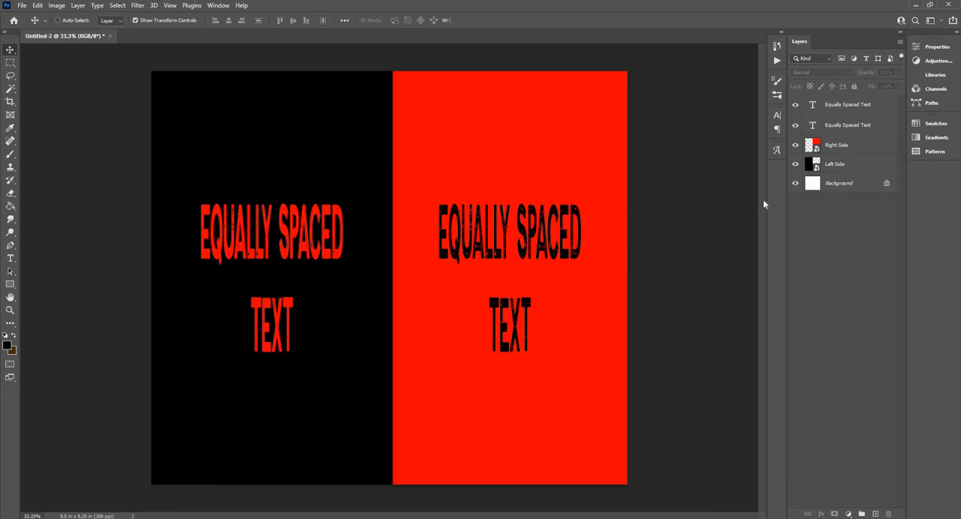
# - Hide the Left Side and Right Side layers, and select the red text layer
pyautogui.click(795, 162)
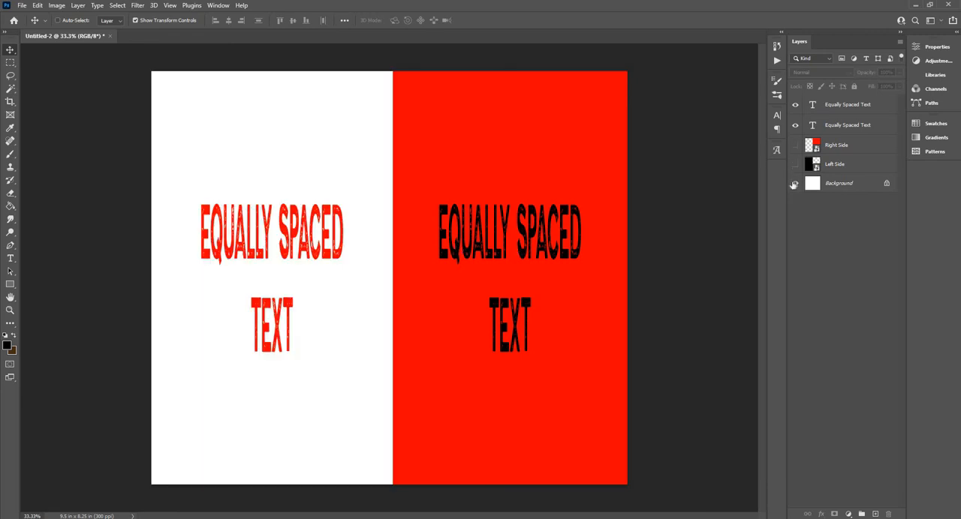
pyautogui.click(796, 146)
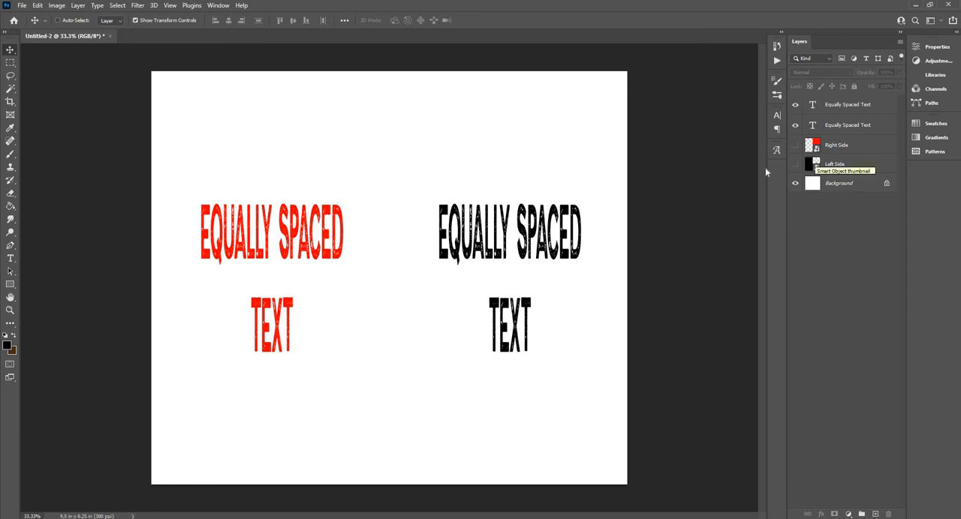
pyautogui.click(837, 130)
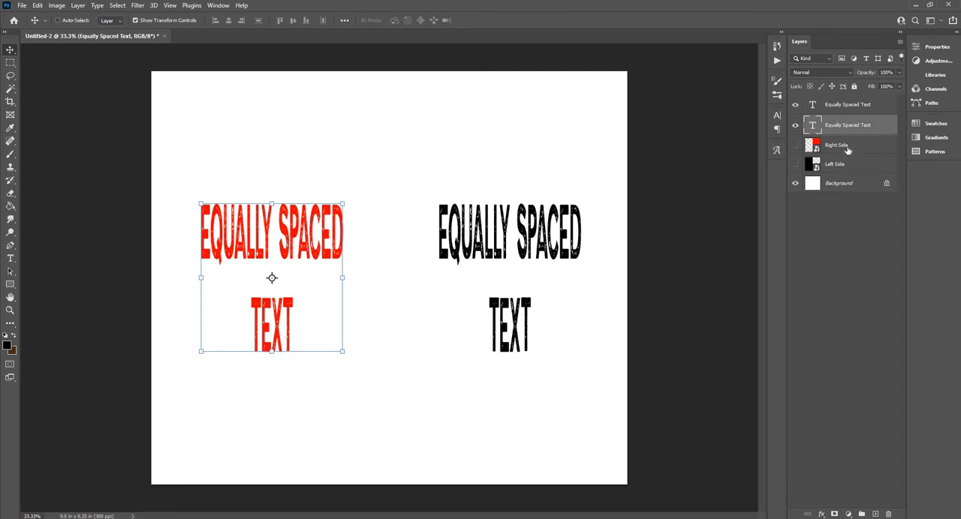
# - Show the Right Side and Left Side layers to check the text placement, and hide both again
pyautogui.click(806, 147)
pyautogui.click(795, 145)
pyautogui.click(795, 164)
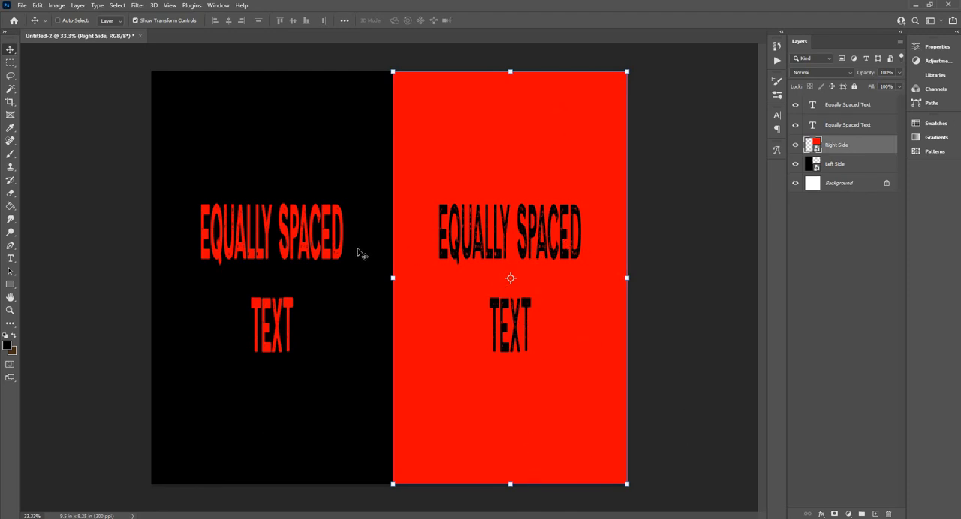
pyautogui.click(795, 163)
pyautogui.click(795, 146)
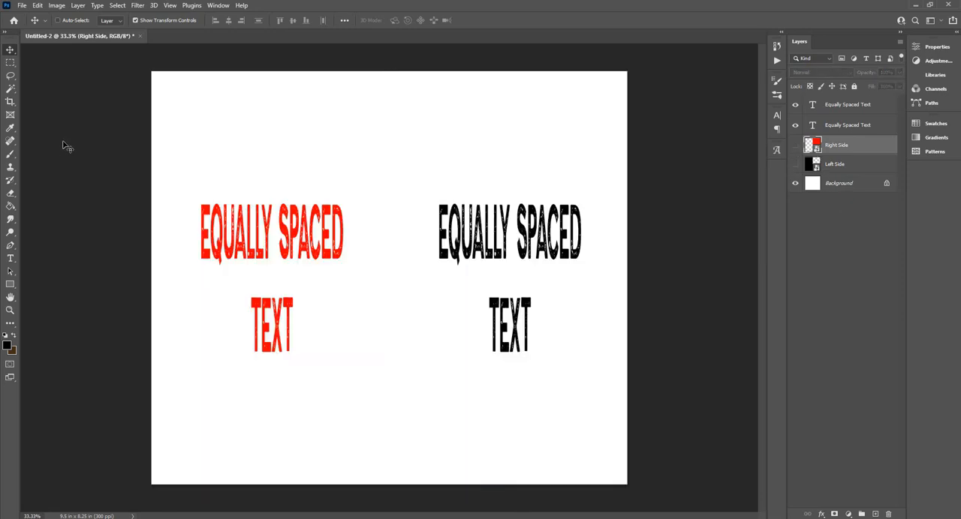